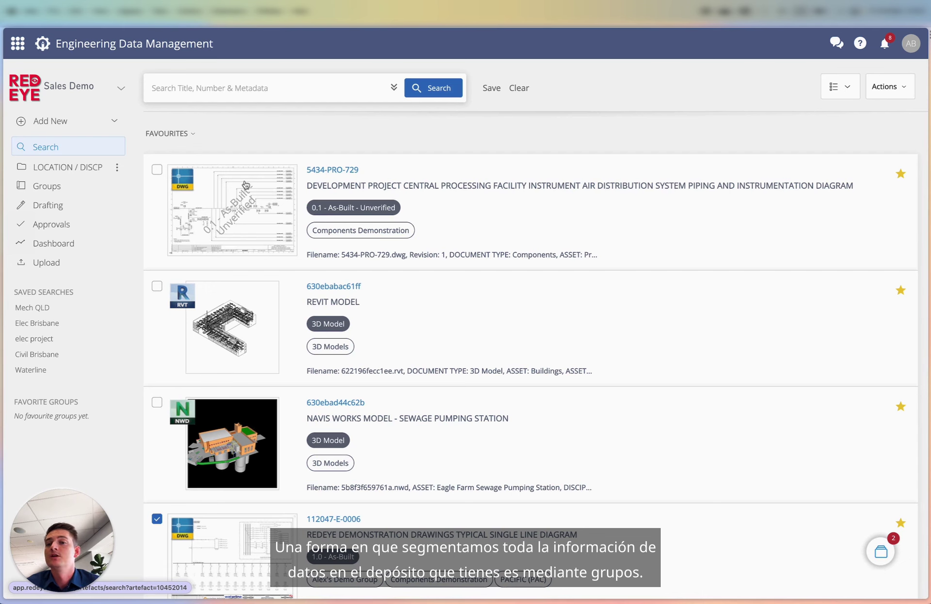
click(62, 189)
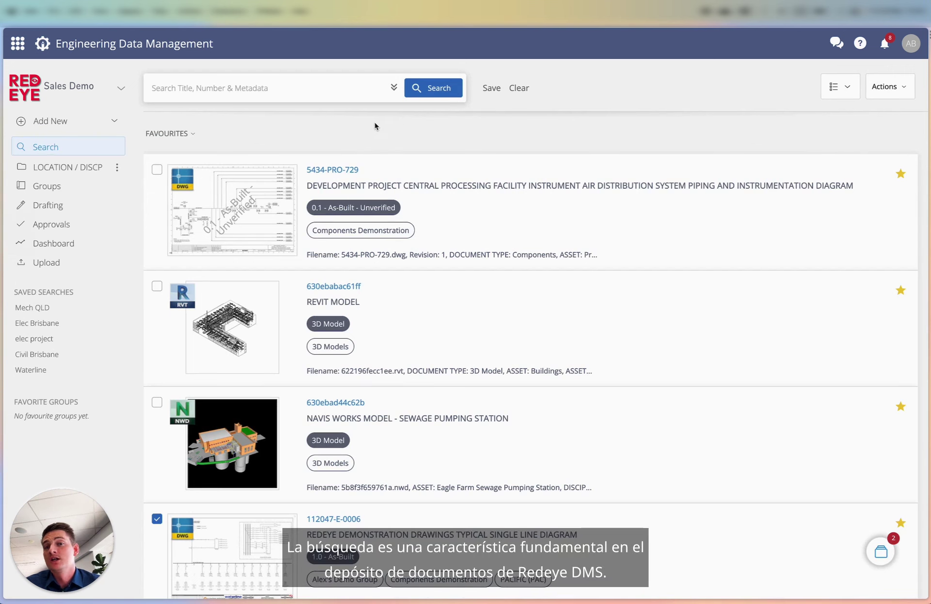
Search the document repository for "pump" and look through the returned artefacts.
click(283, 93)
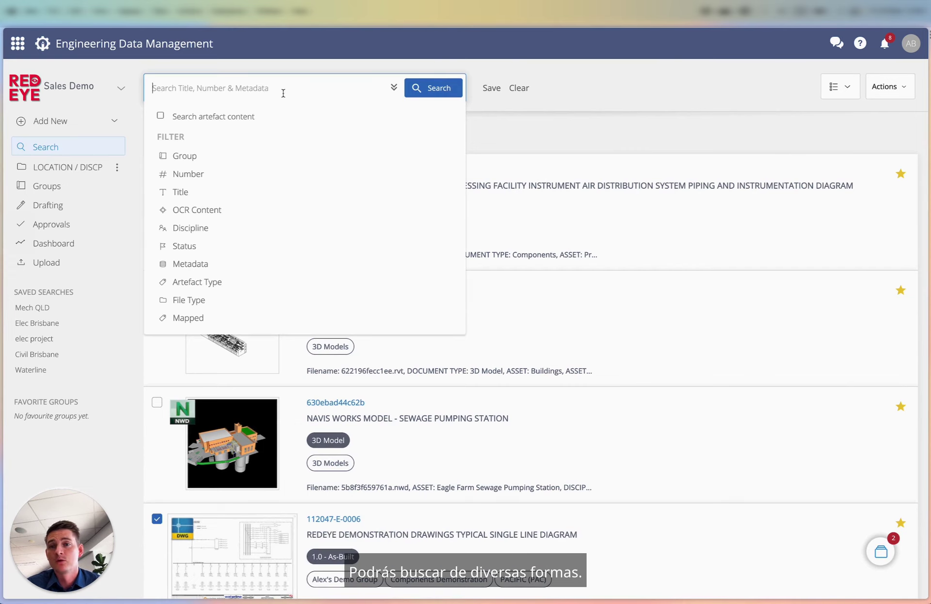
text(pump)
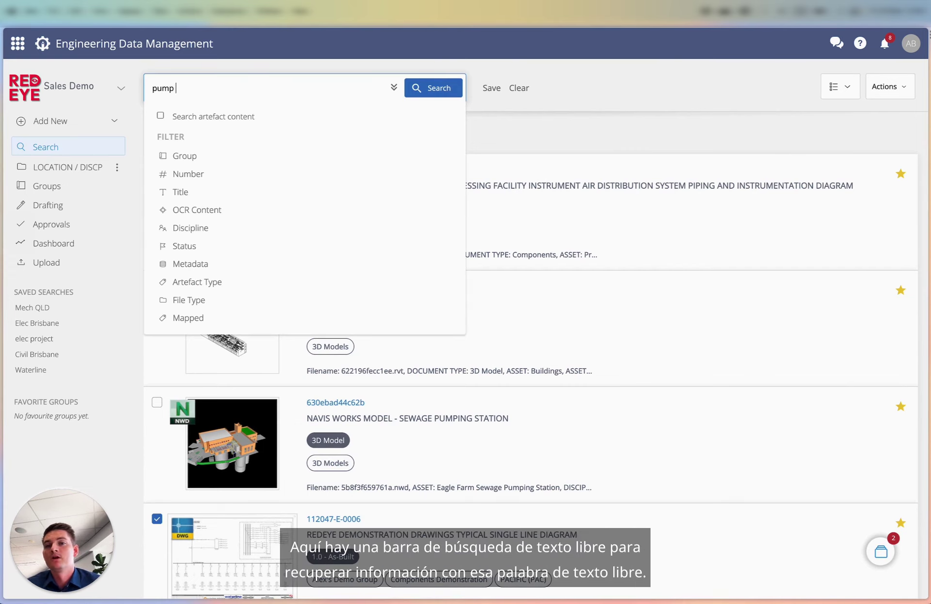
key(Return)
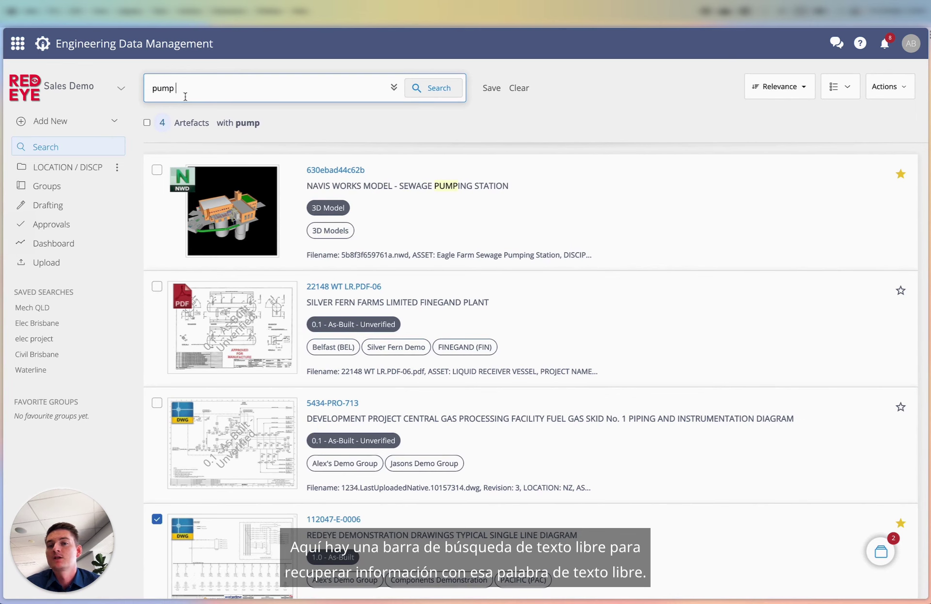
scroll(429, 212, down, 1)
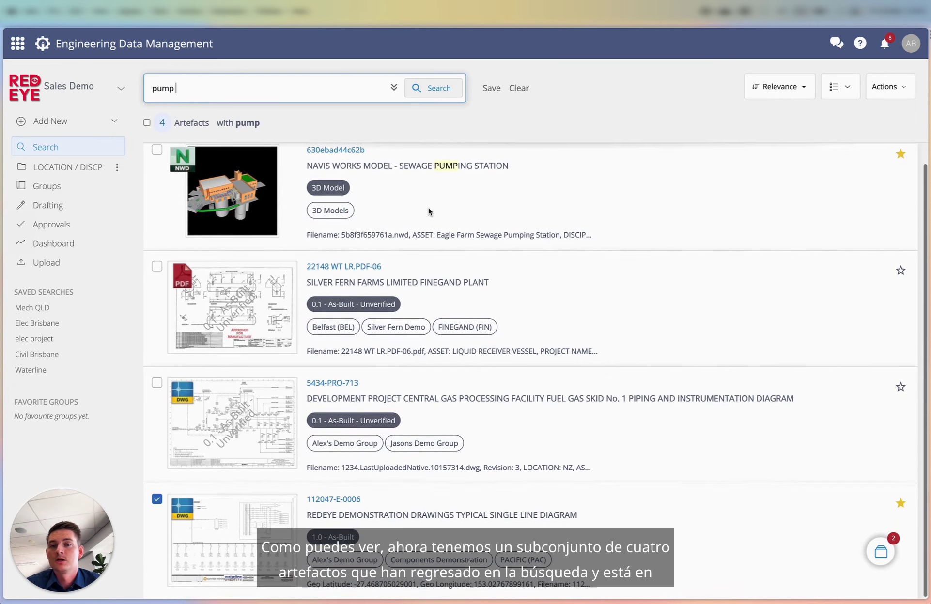
scroll(339, 204, up, 1)
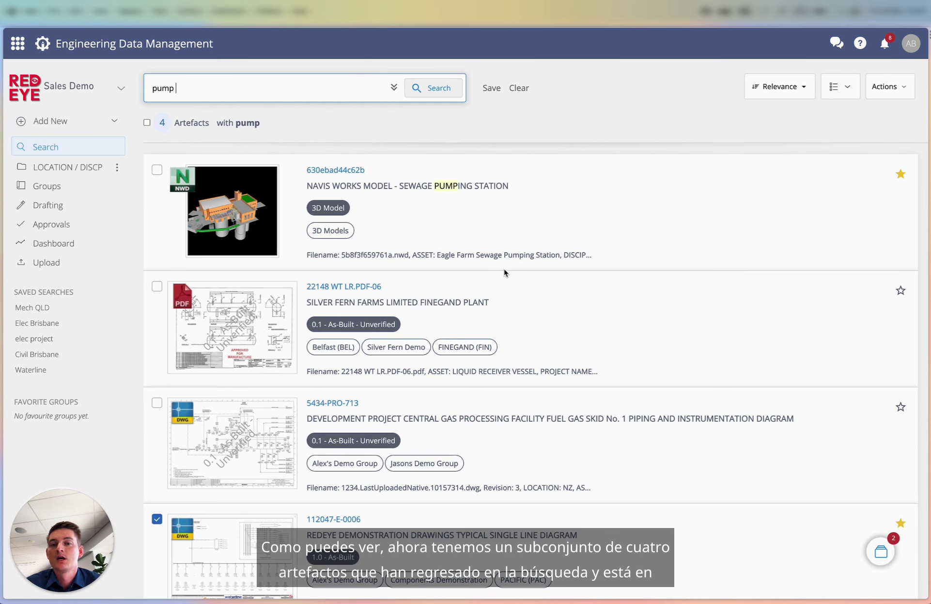
scroll(504, 272, down, 1)
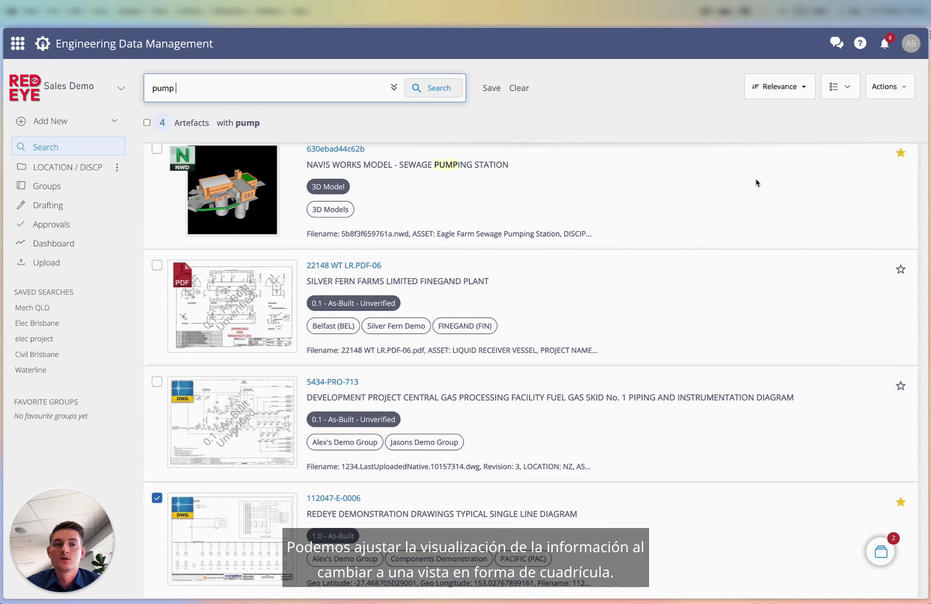
Display the pump results in grid view, and switch them to map view over south-eastern Australia.
click(827, 91)
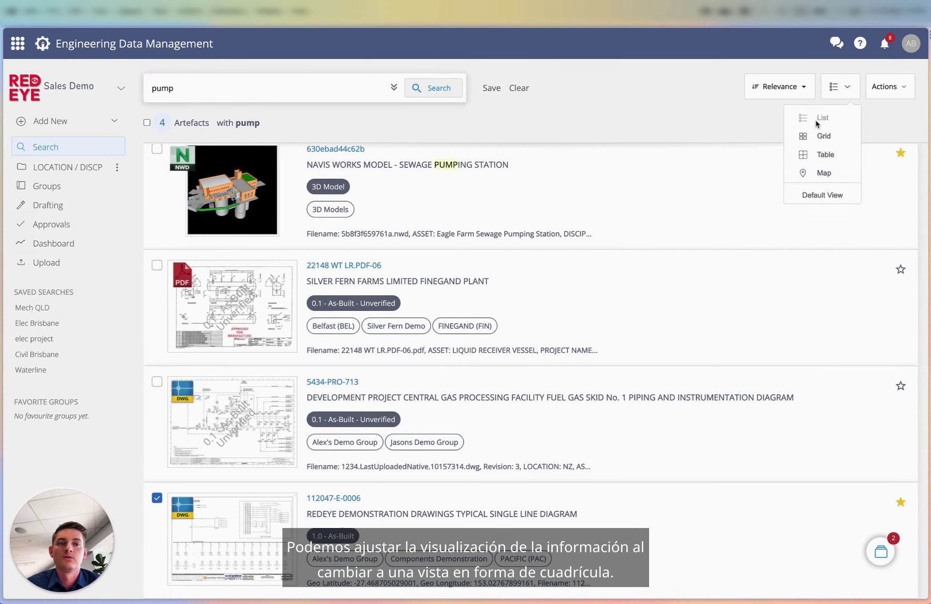
click(822, 136)
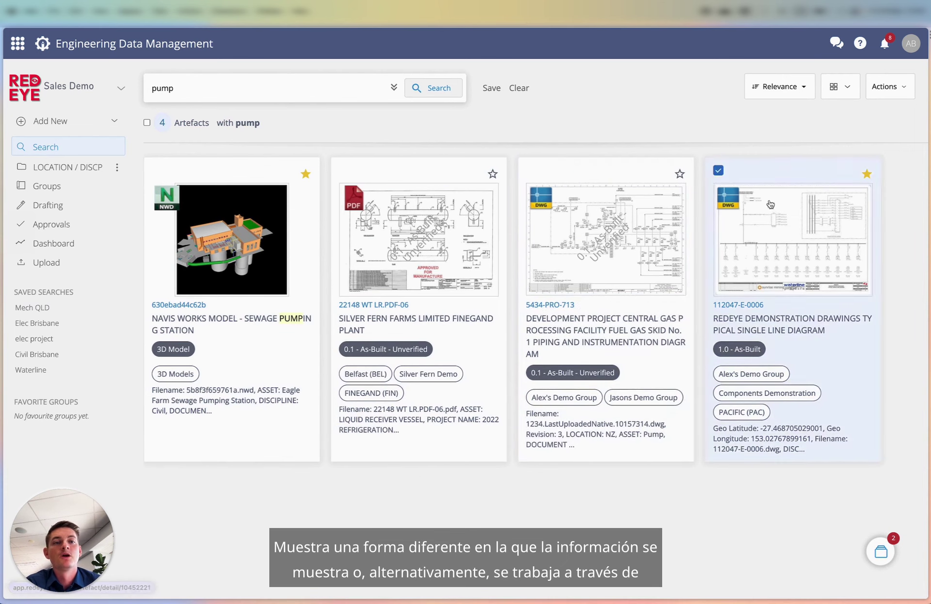
click(846, 90)
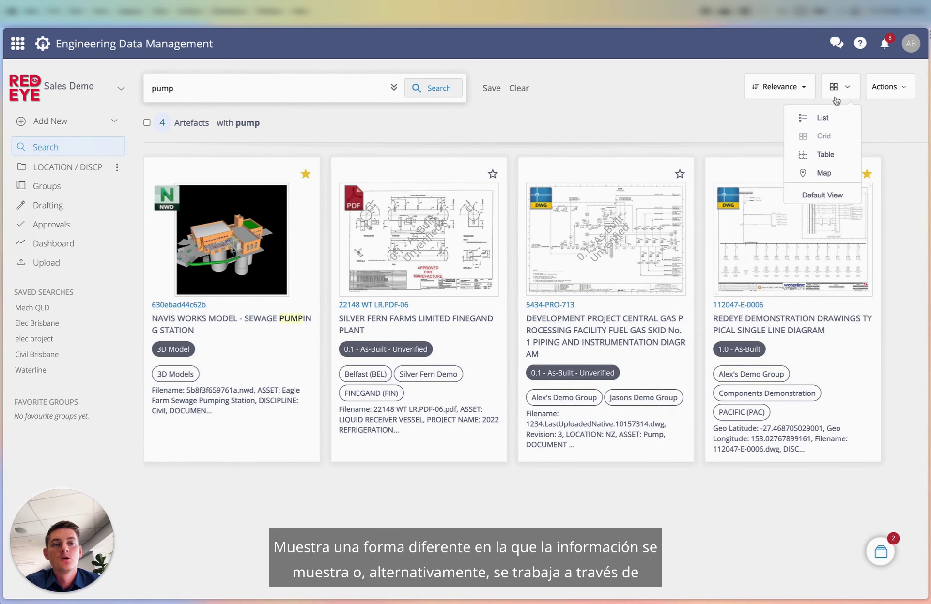
click(818, 173)
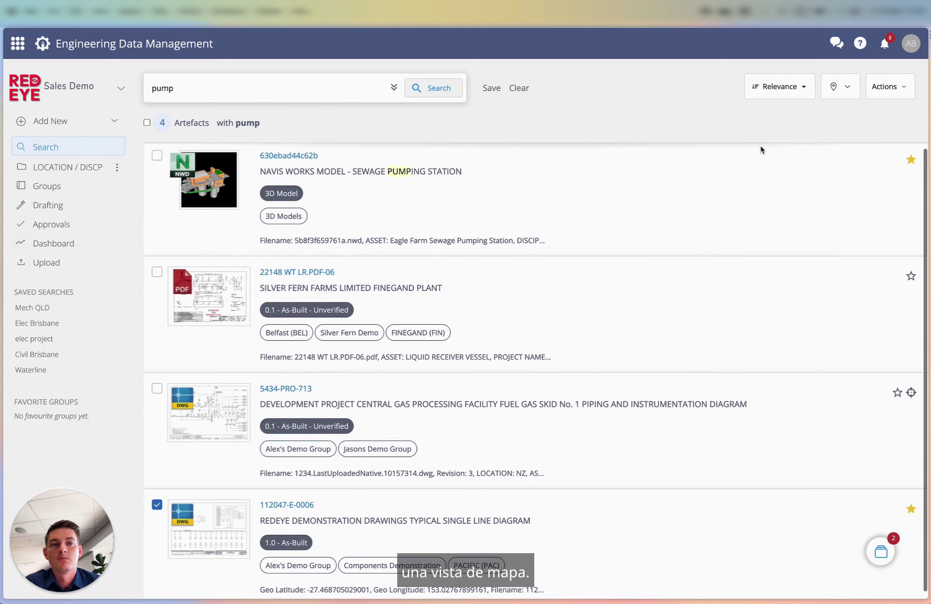
click(829, 92)
click(678, 119)
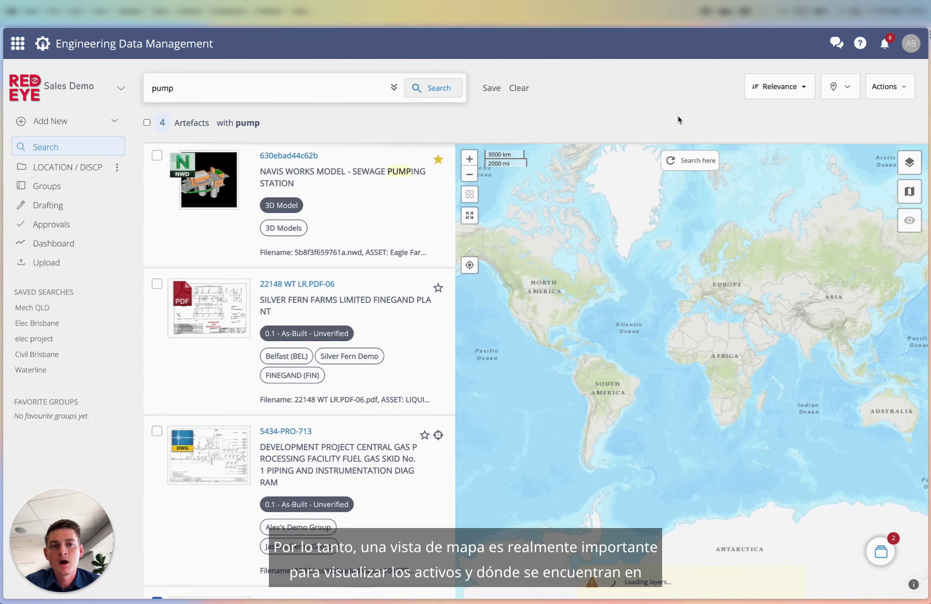
drag(865, 399, 828, 386)
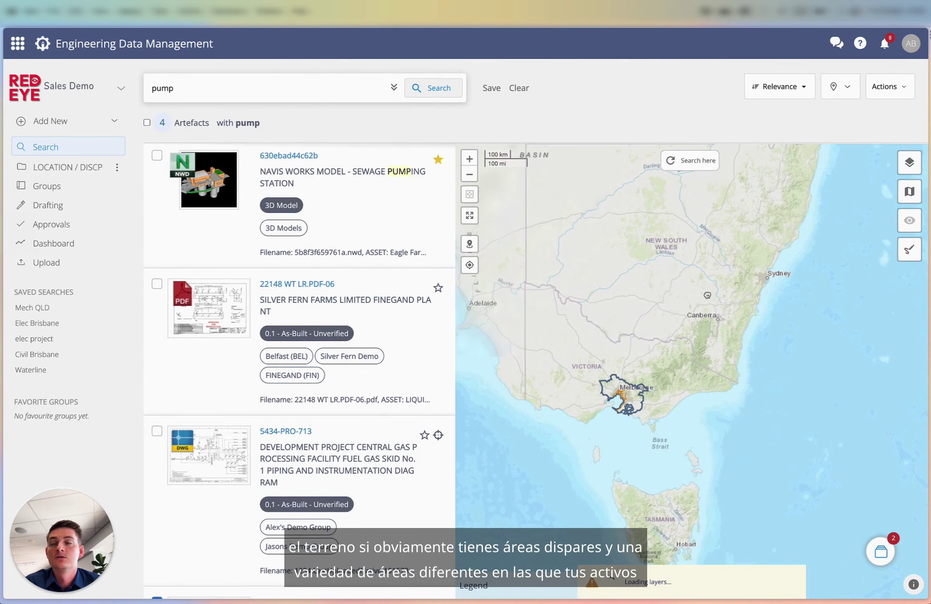
drag(688, 327, 730, 305)
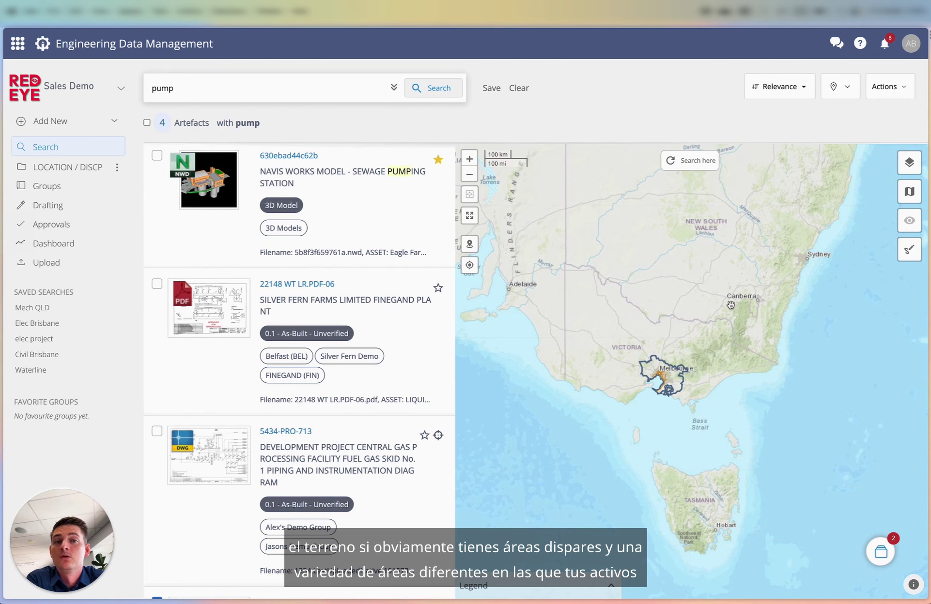
Clear the pump search and check the available result view options.
click(518, 88)
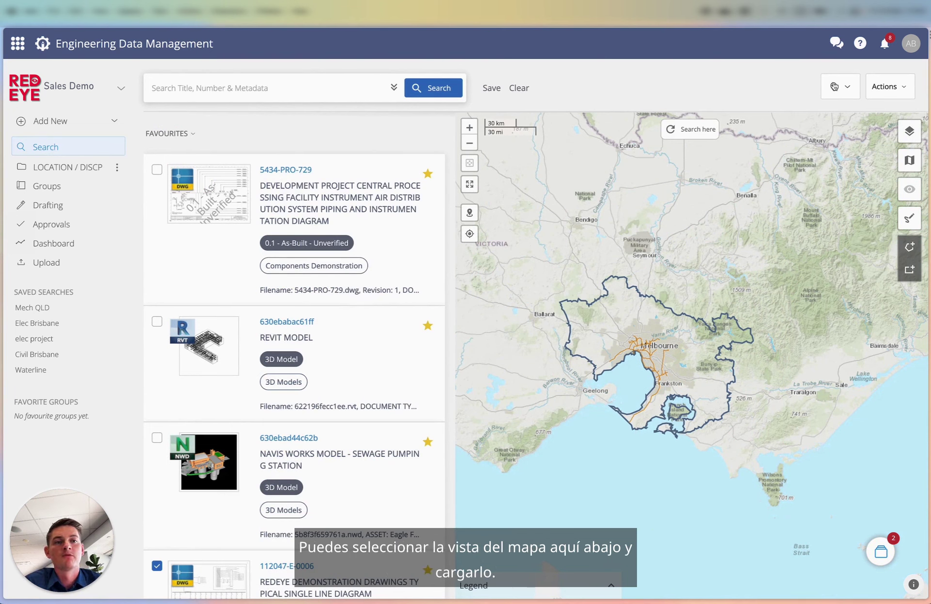
click(834, 87)
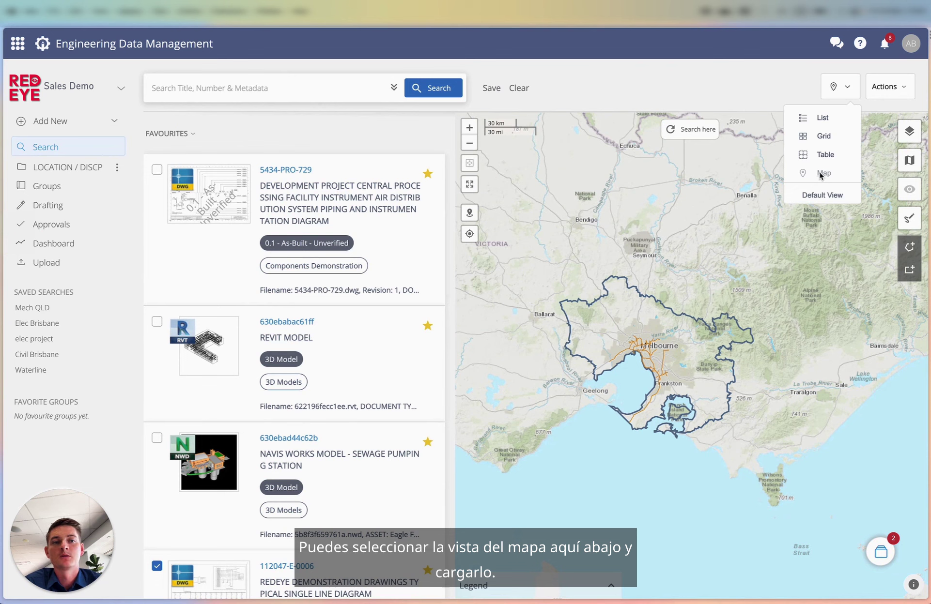
click(753, 85)
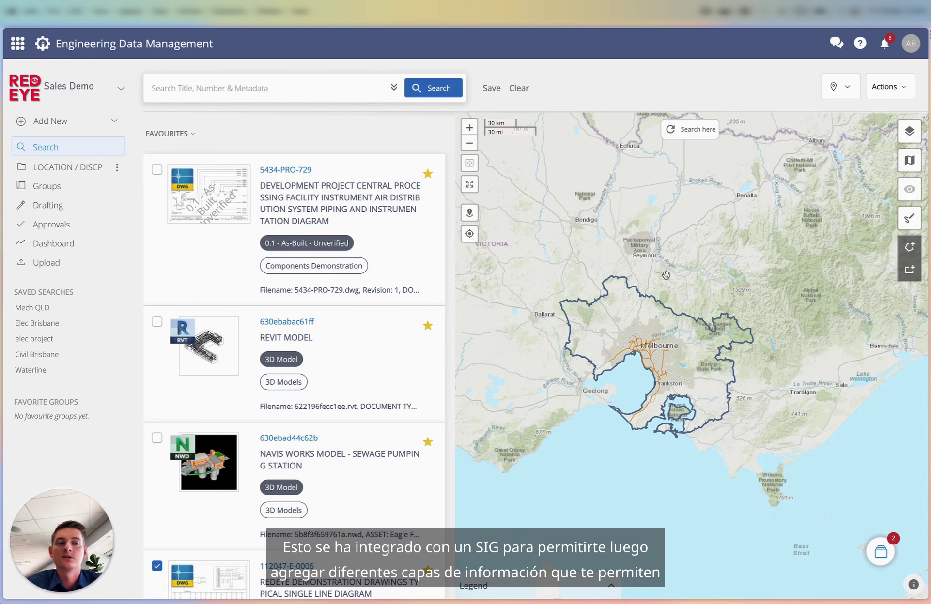
Review the map's layer list and expand the map legend.
click(909, 131)
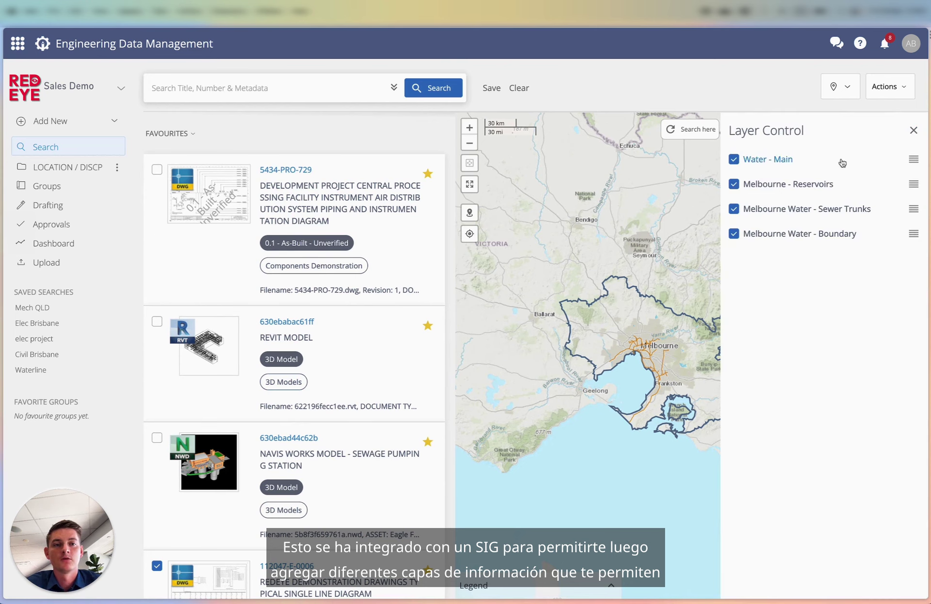
click(513, 592)
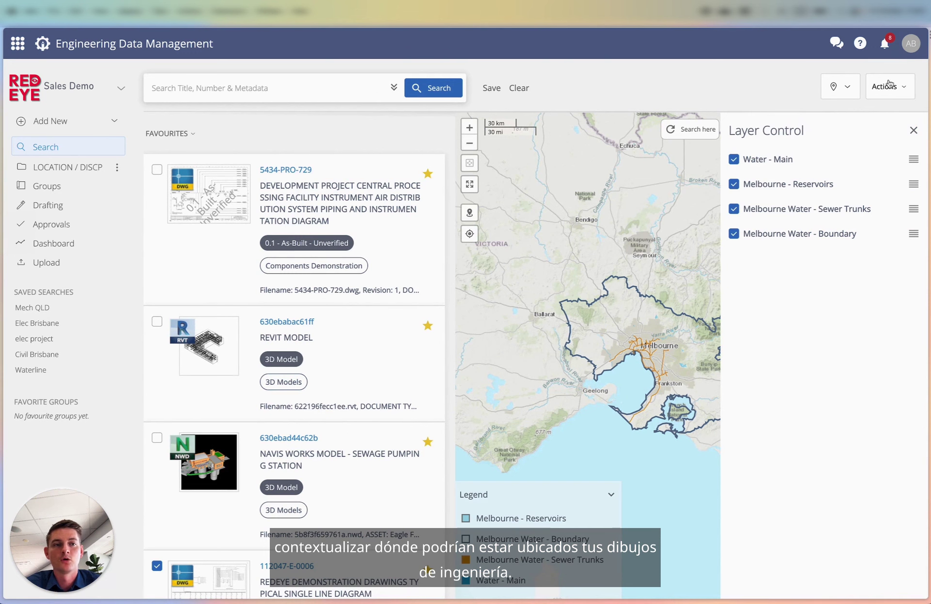
click(913, 130)
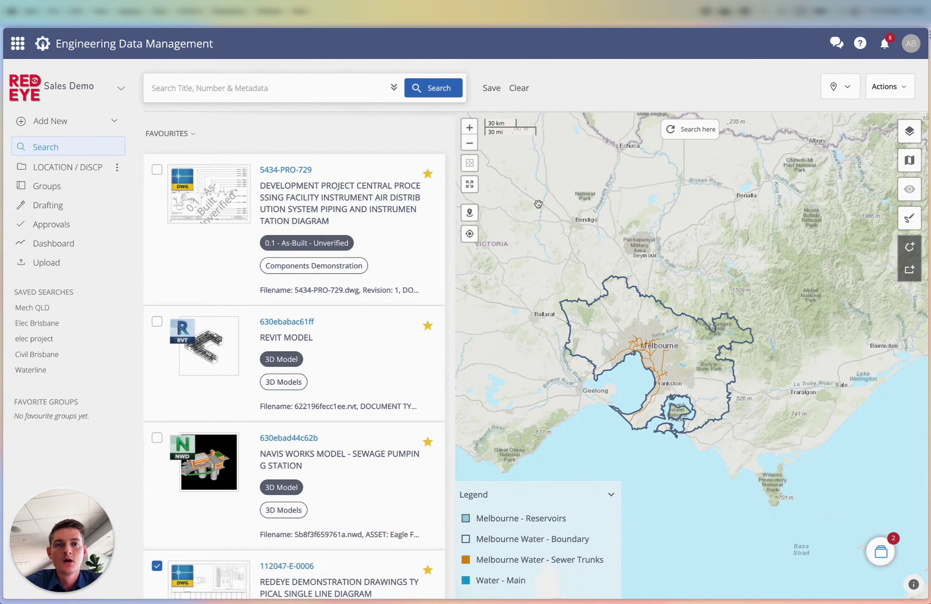
Select a rectangular map area around the Melbourne Water boundary and search for mapped artefacts inside it.
click(913, 277)
drag(521, 260, 774, 473)
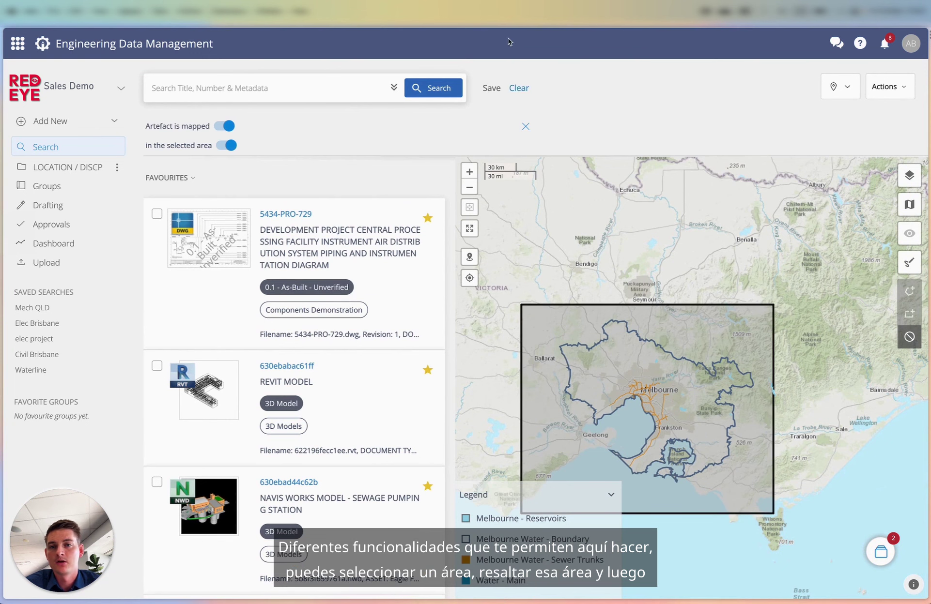
click(418, 89)
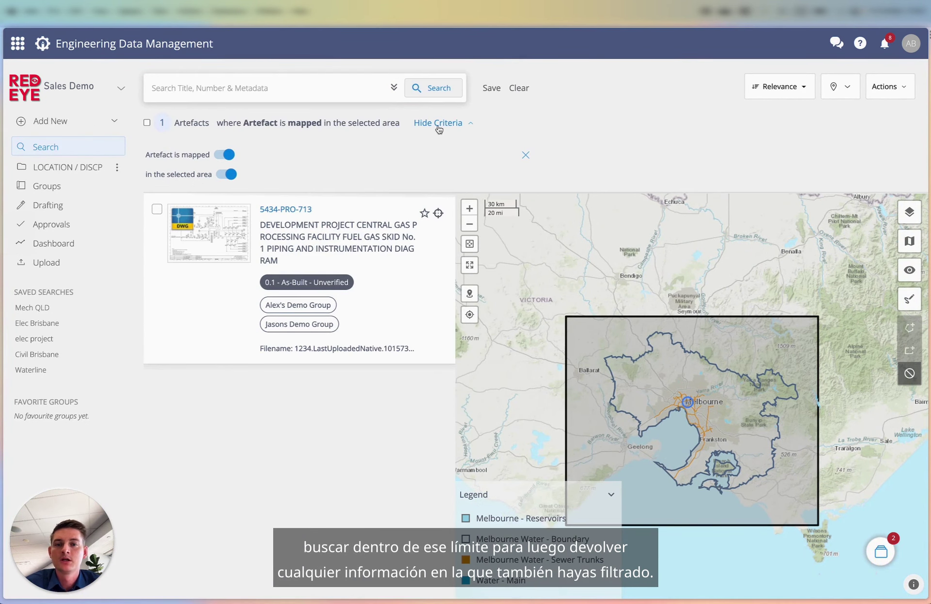
Locate artefact 5434-PRO-713 on the map and examine its surroundings in Melbourne.
click(440, 214)
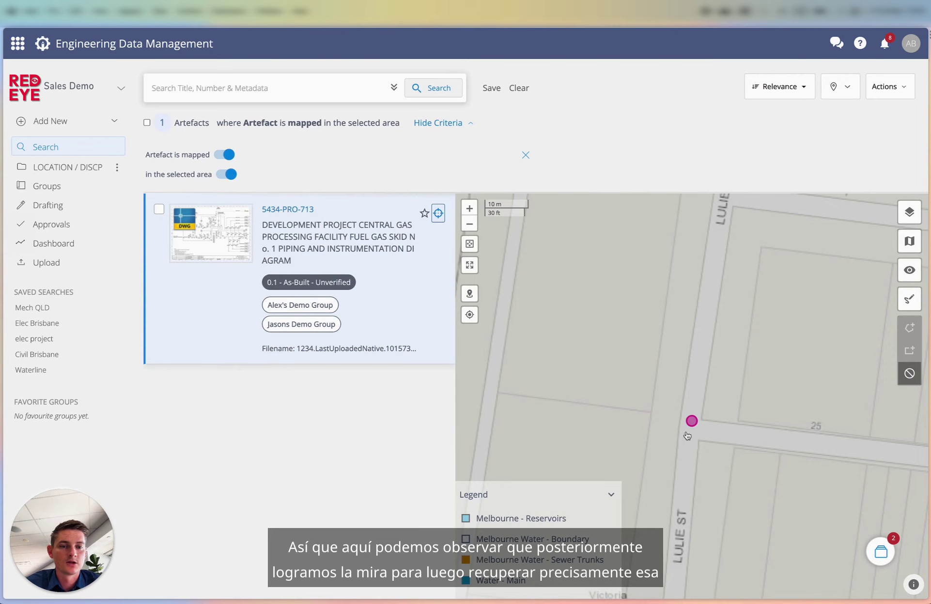
scroll(683, 439, down, 2)
scroll(685, 426, down, 1)
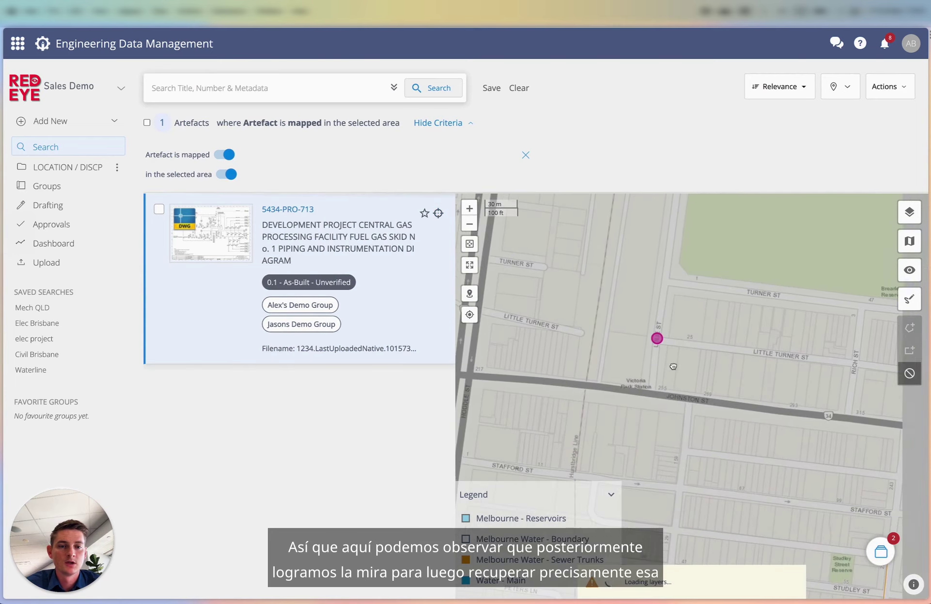
scroll(677, 394, down, 4)
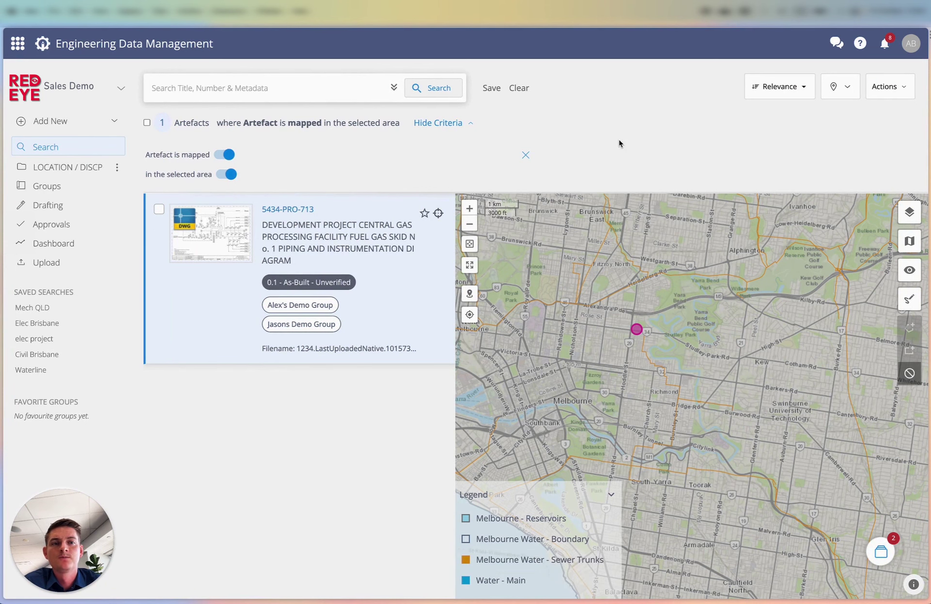
Switch the search results to table view and review the artefact's metadata columns.
click(845, 87)
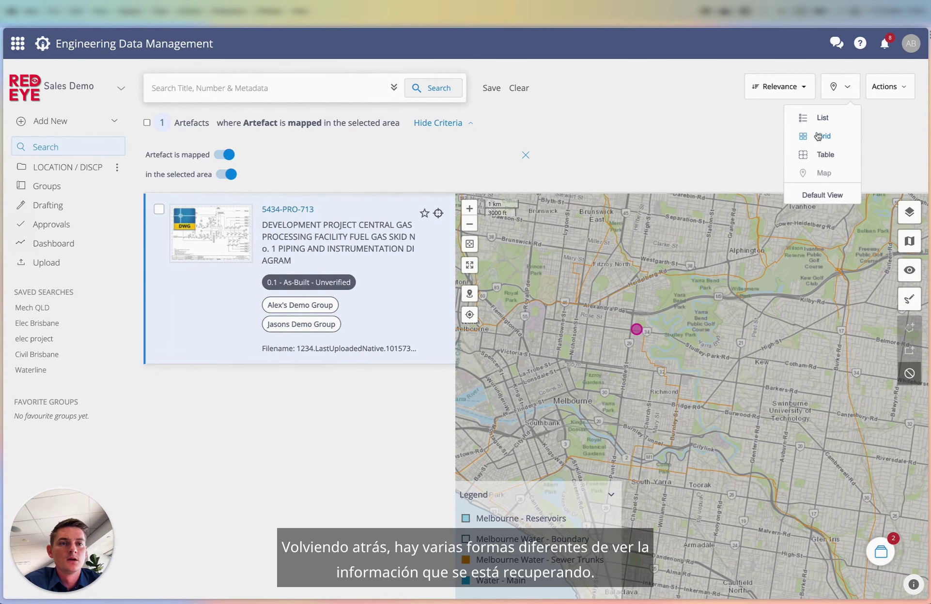
click(822, 156)
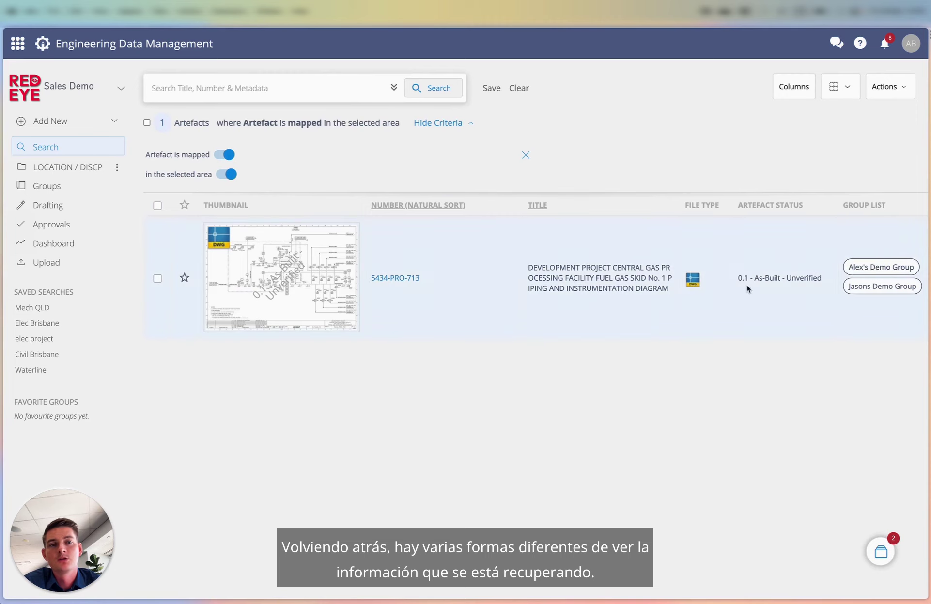
scroll(745, 289, right, 5)
scroll(745, 289, right, 10)
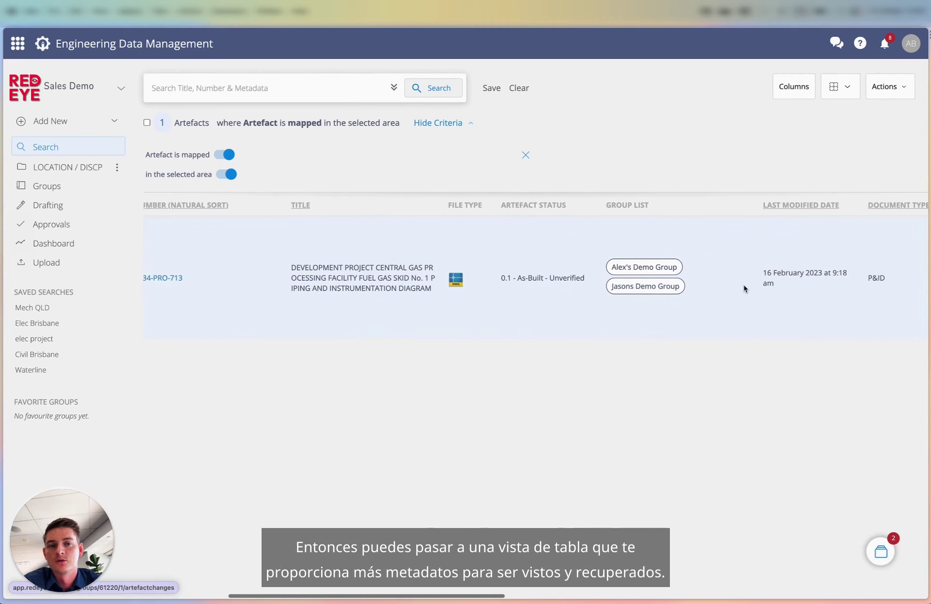
scroll(744, 289, right, 15)
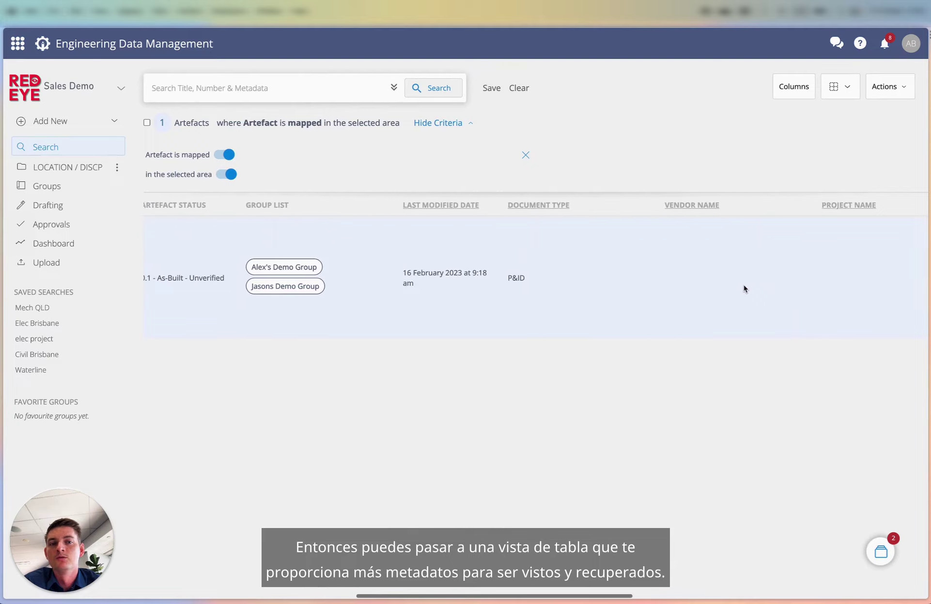
scroll(745, 290, right, 5)
scroll(745, 290, left, 20)
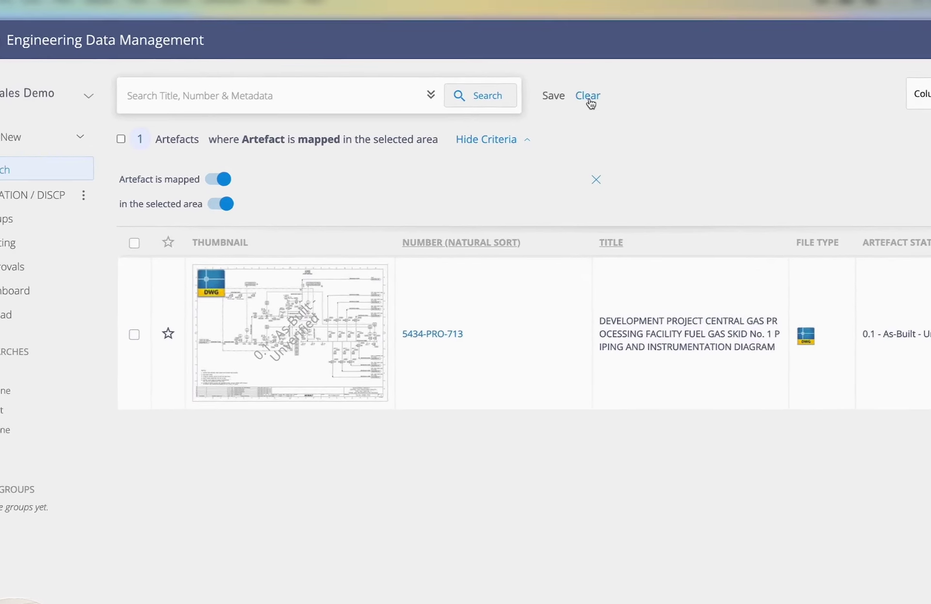
Clear the selected-area search and show the filter options for a new search.
click(588, 97)
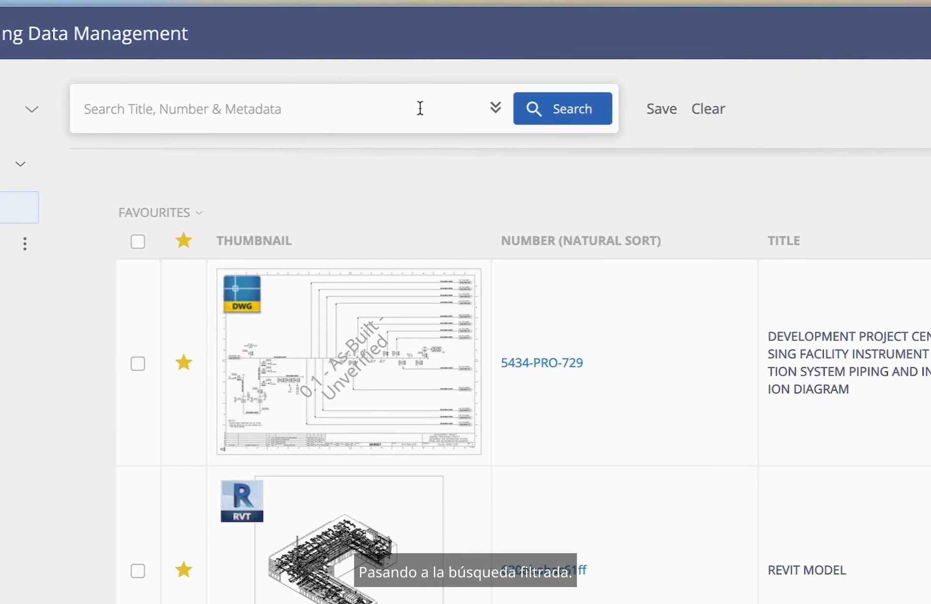
click(460, 108)
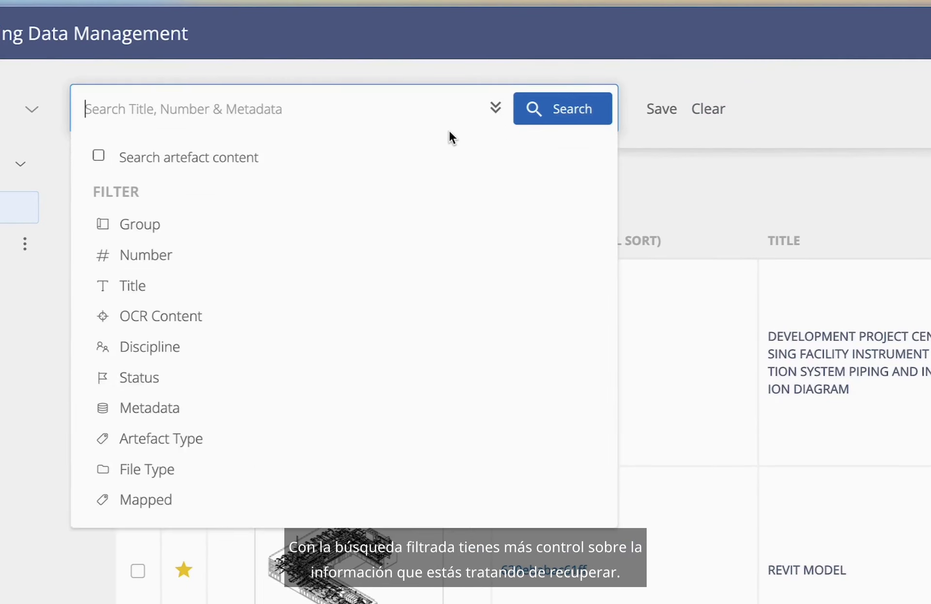